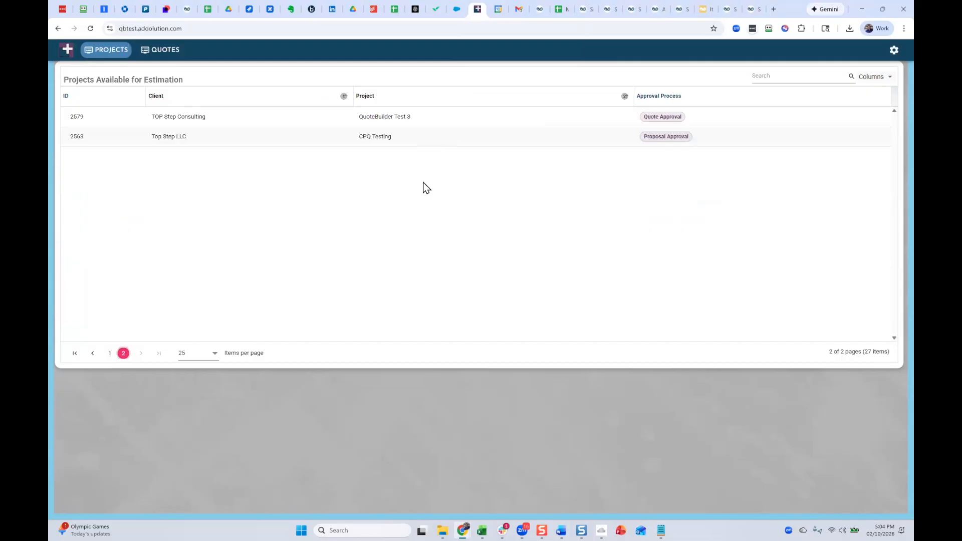
Open the QuoteBuilder Test 3 project and add the Tier 1 offering TEMPLATE: SPP Standard Deployment Services to the proposal.
click(215, 118)
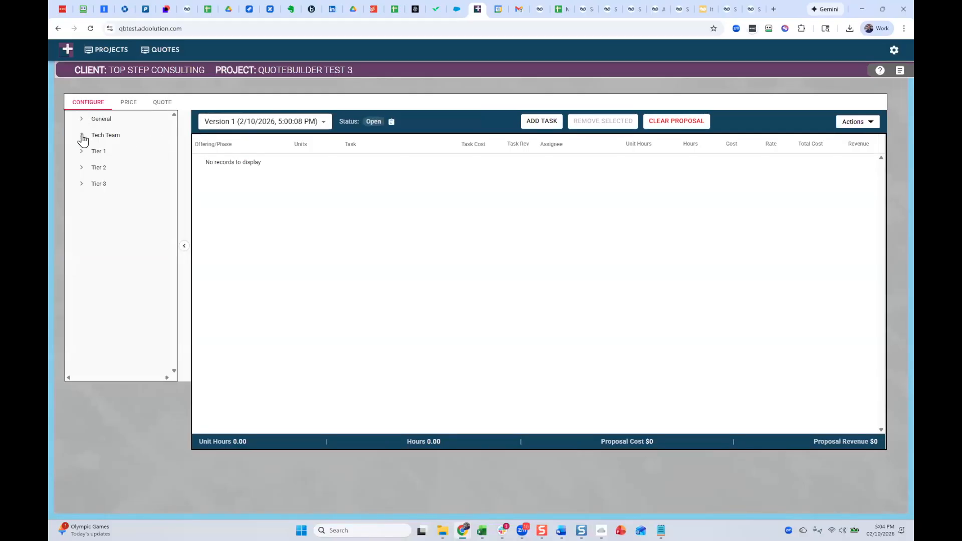
click(82, 152)
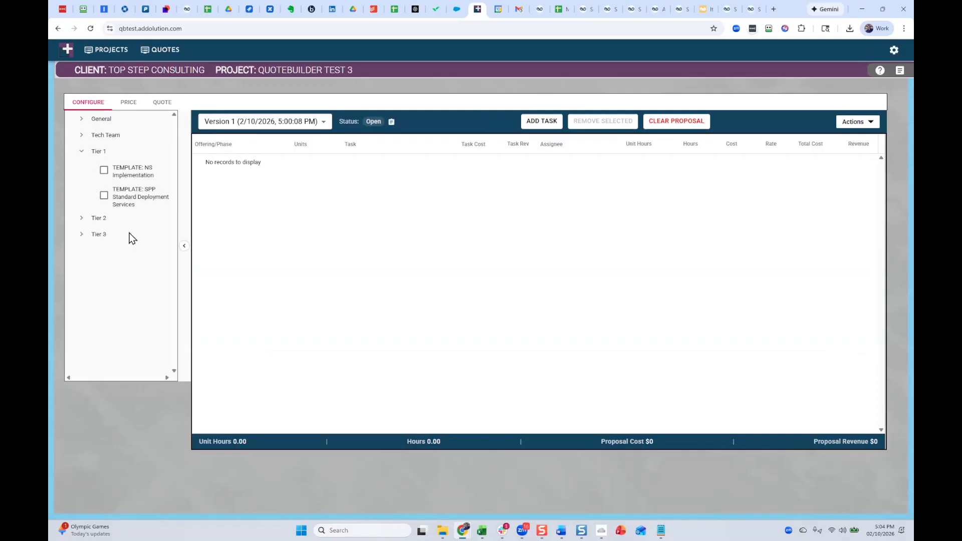
click(103, 195)
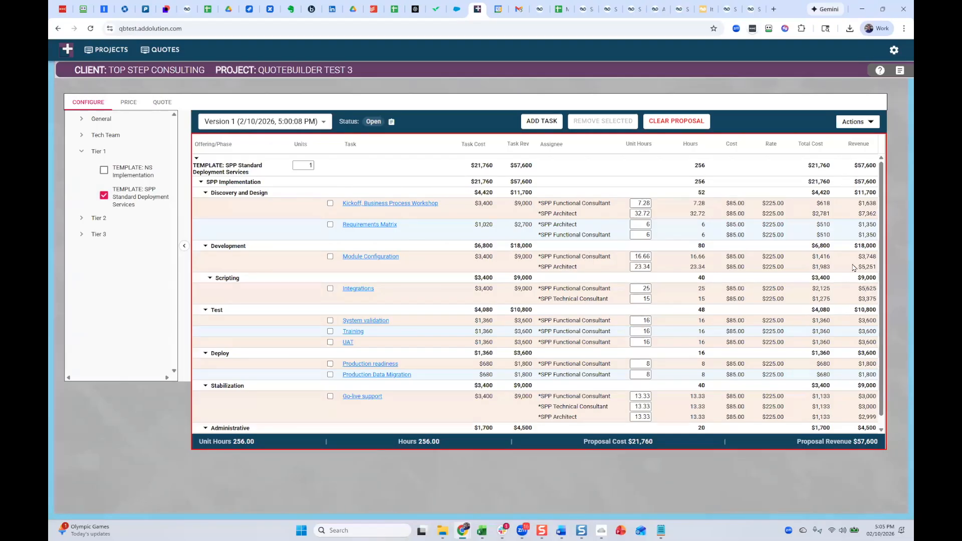
Set the Kickoff, Business Process Workshop unit hours to 12 for the Functional Consultant and 21 for the Architect, and save the existing version.
click(636, 203)
key(ctrl+a)
text(12)
click(639, 214)
key(ctrl+a)
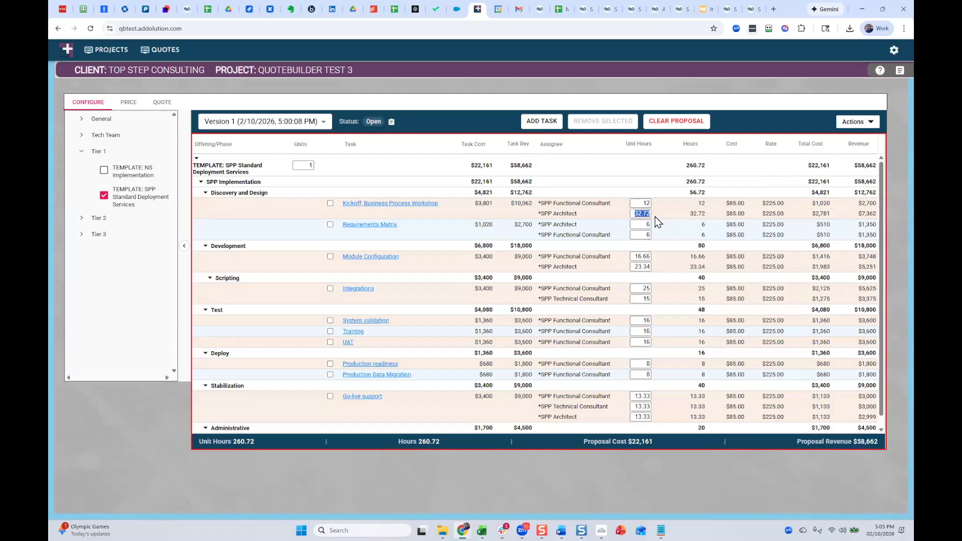
text(21)
click(871, 124)
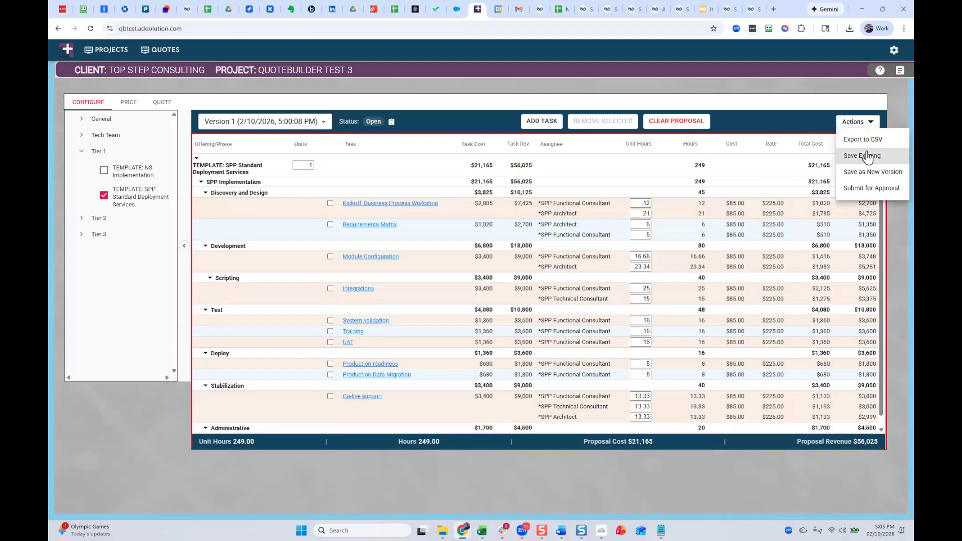
click(867, 156)
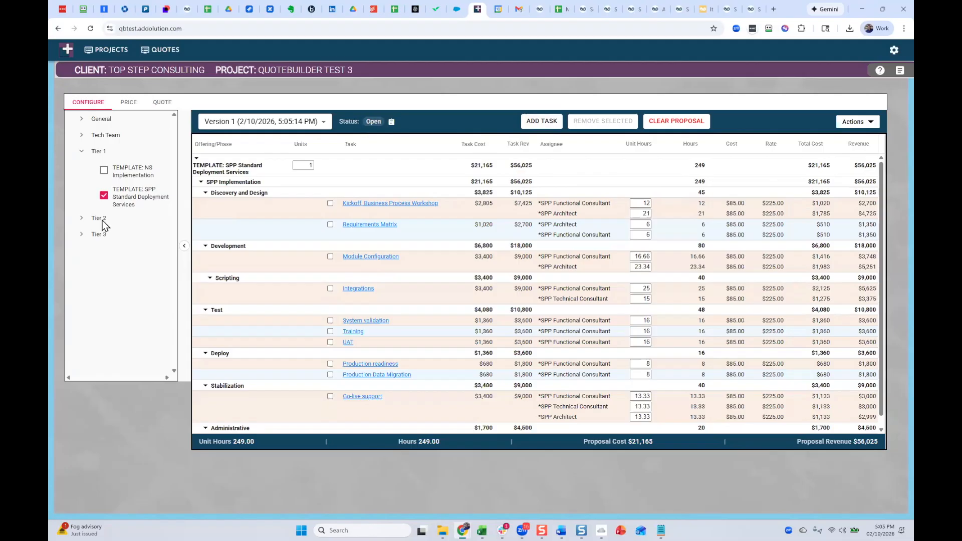
Add the Tech Team offering TEMPLATE: Scripting/Integrations to the proposal and save the existing version.
click(81, 135)
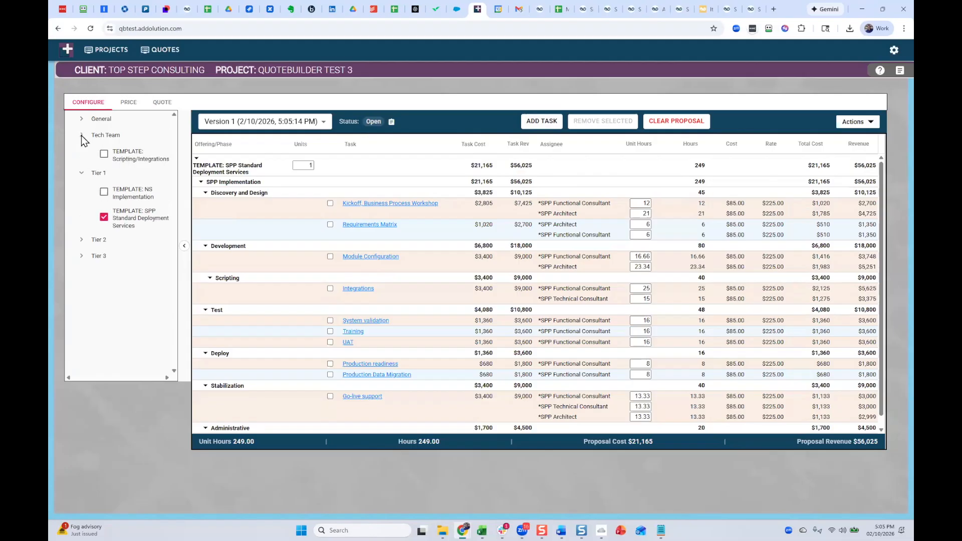
click(104, 155)
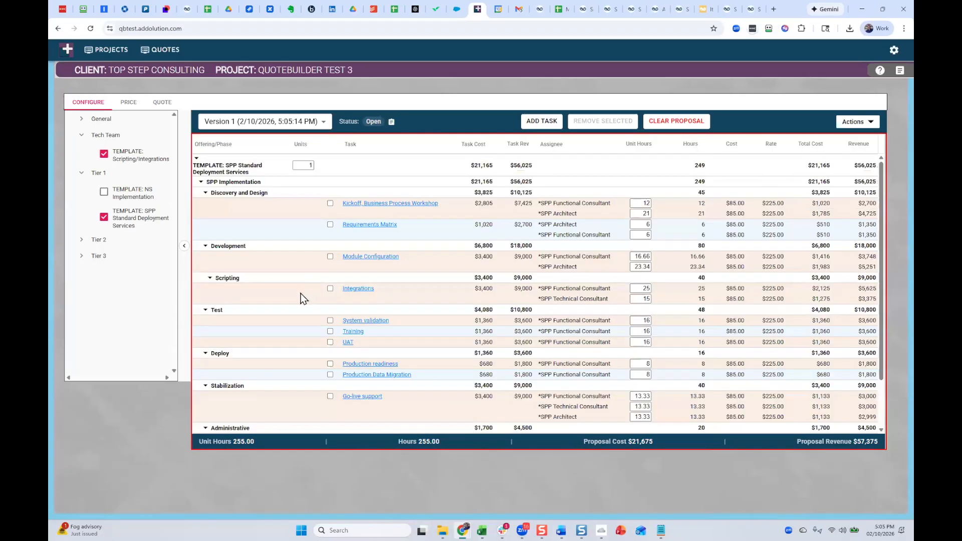
scroll(309, 392, down, 1)
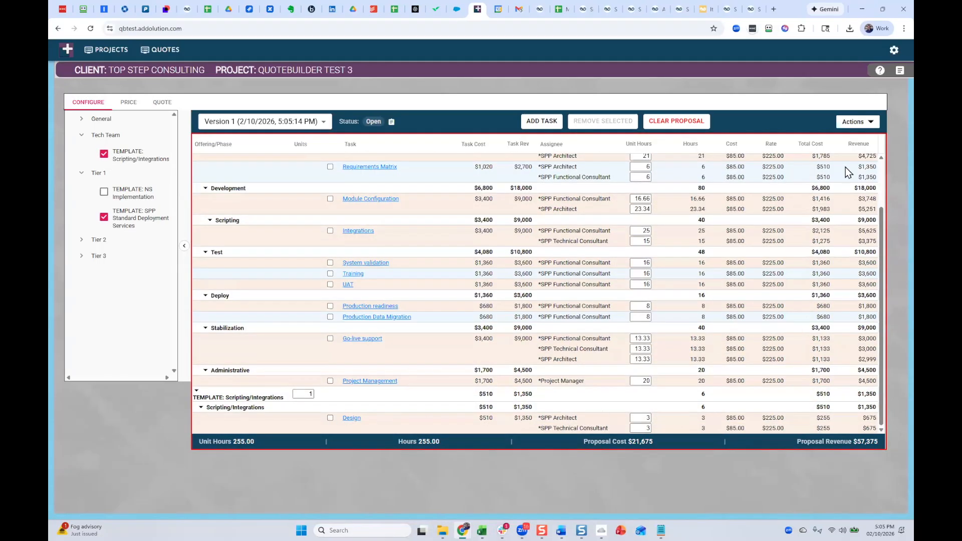
click(869, 126)
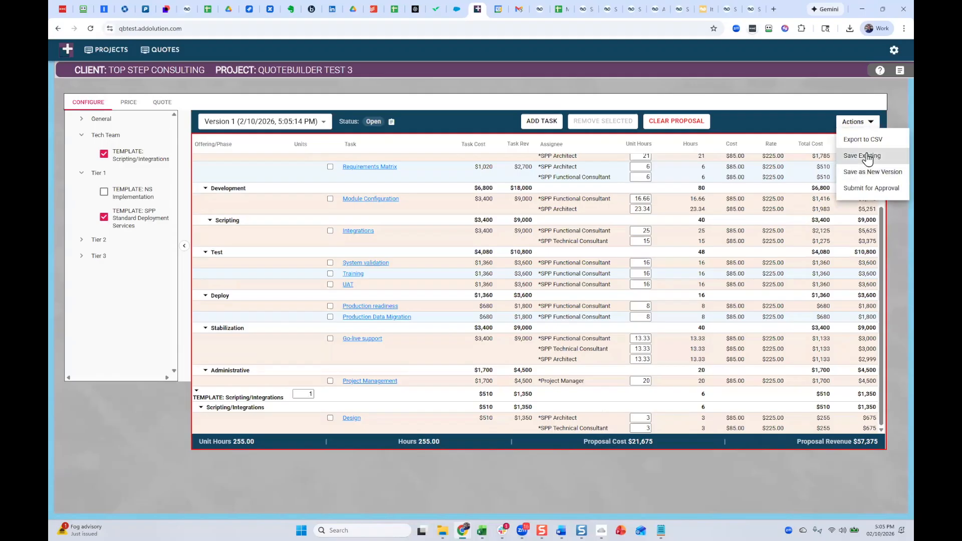
click(863, 156)
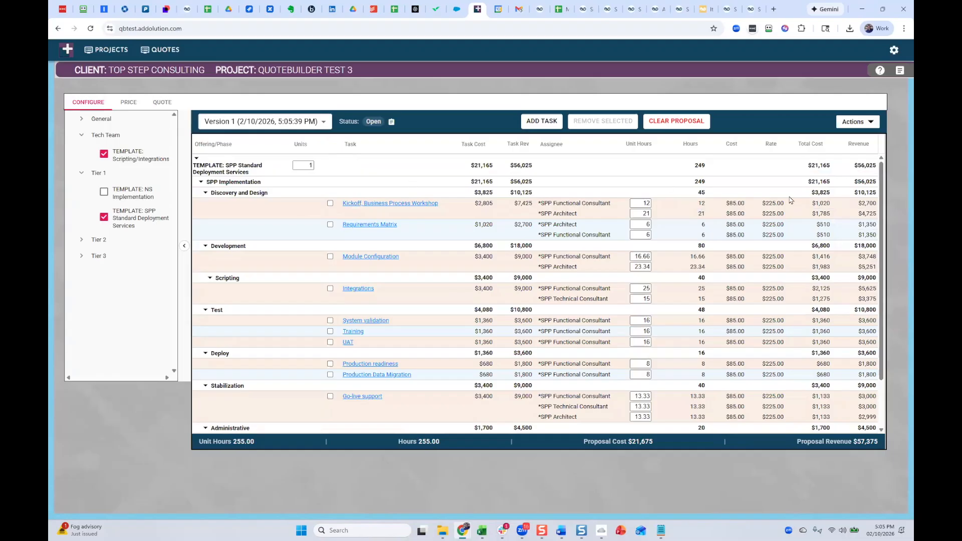
scroll(783, 393, down, 1)
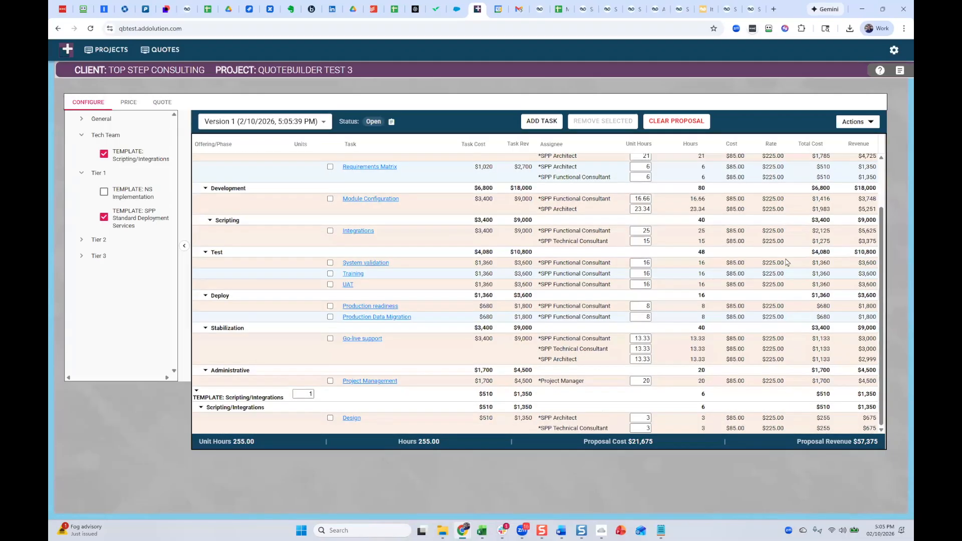
scroll(782, 220, up, 1)
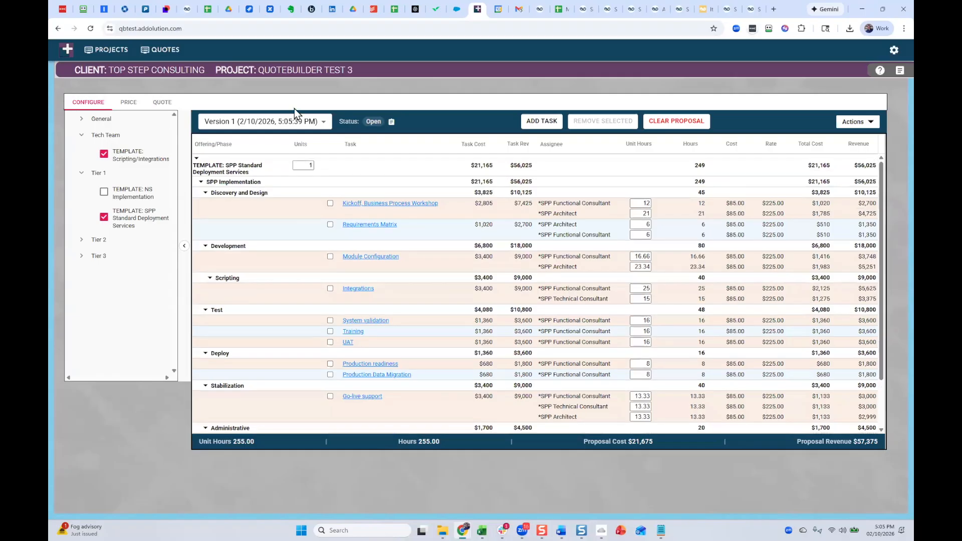
Apply the $215 Rate Card as the default rates in the proposal's pricing and save the existing version.
click(131, 103)
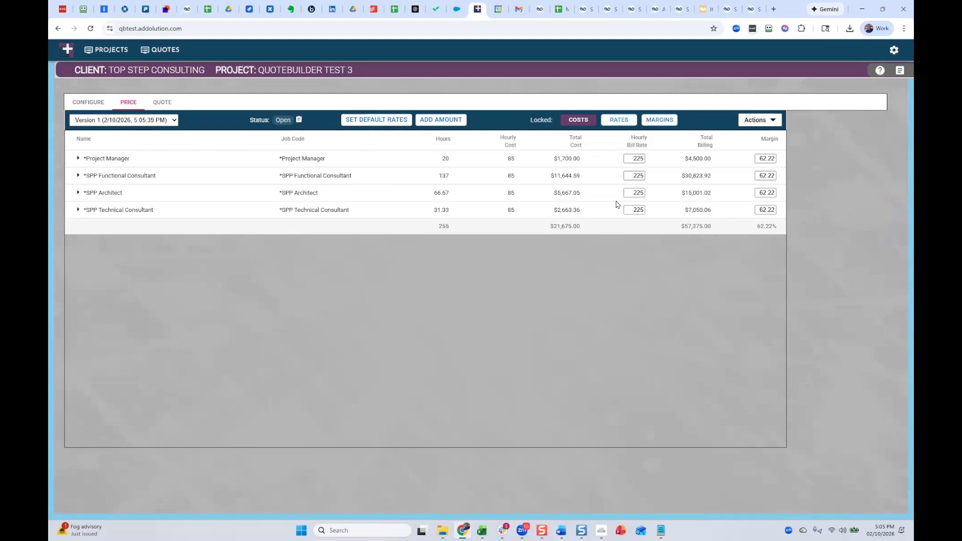
click(389, 122)
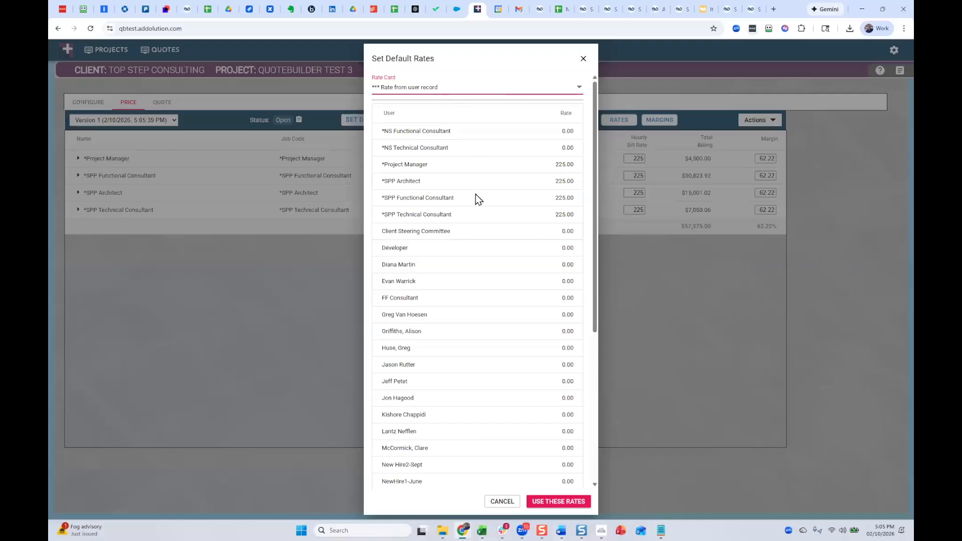
click(440, 90)
scroll(451, 150, down, 3)
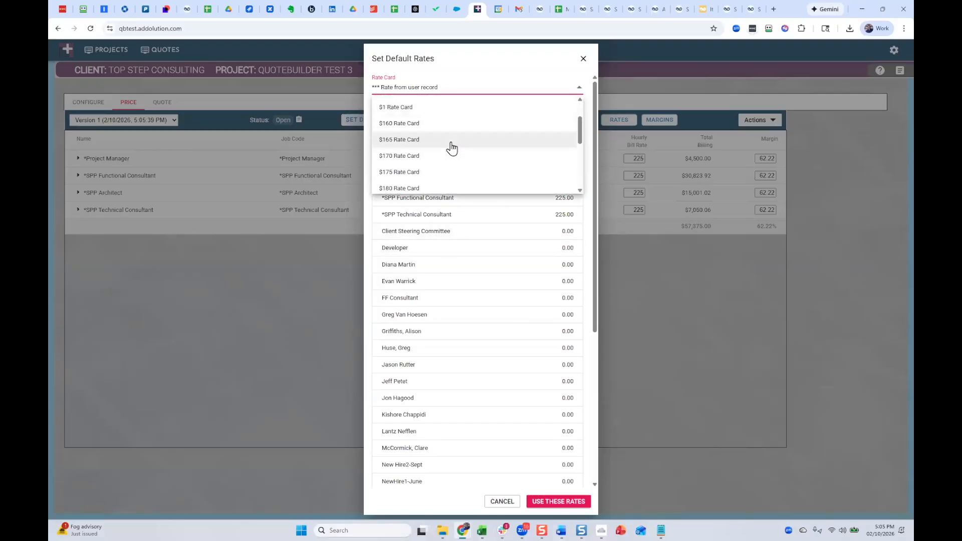
scroll(451, 148, down, 2)
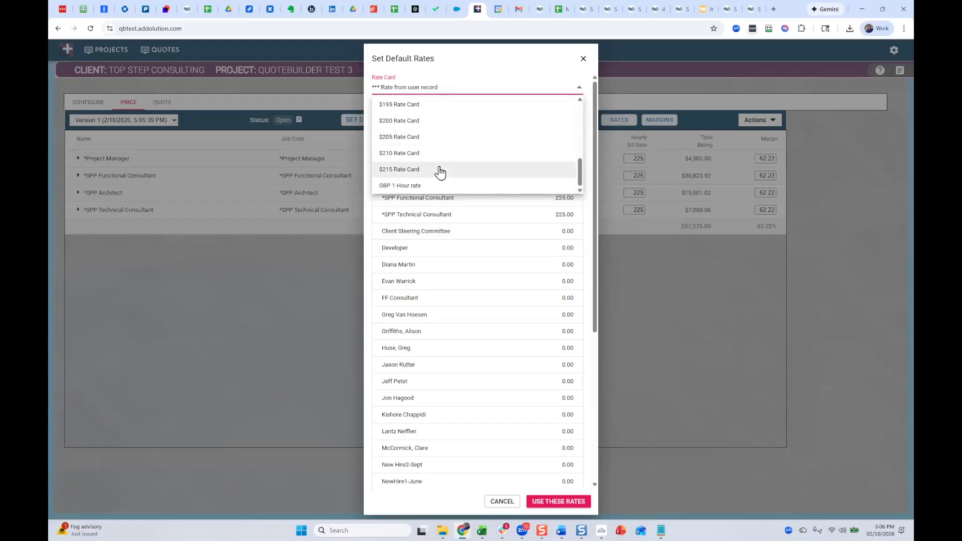
click(440, 169)
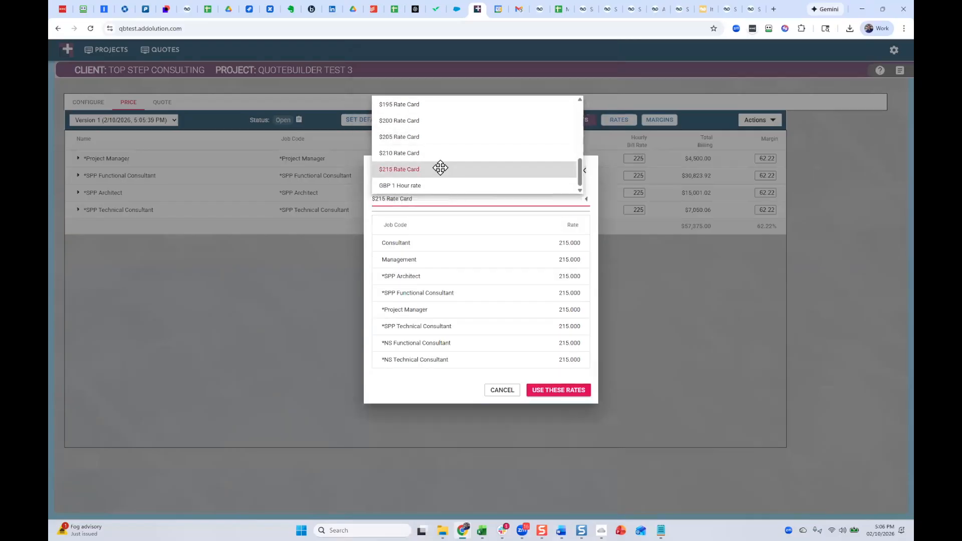
click(558, 390)
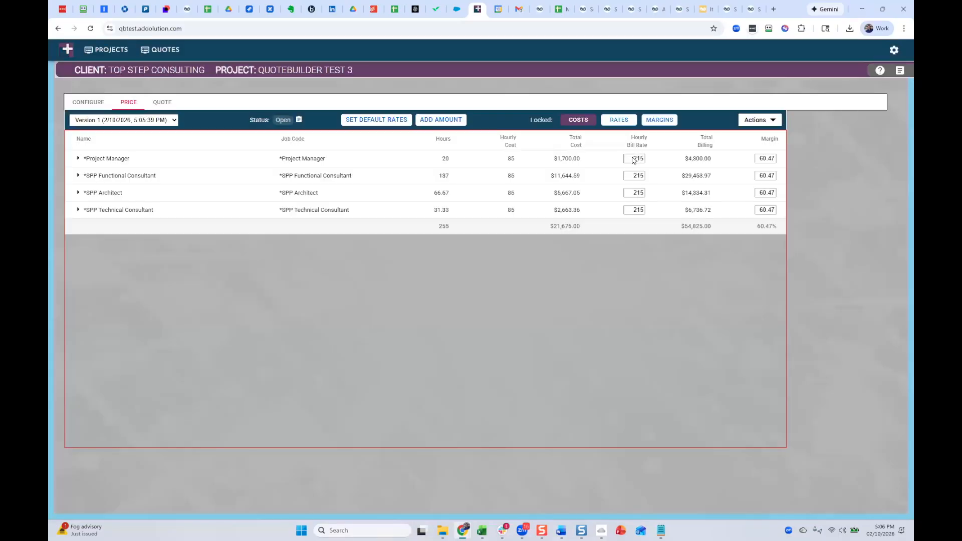
click(635, 159)
click(633, 176)
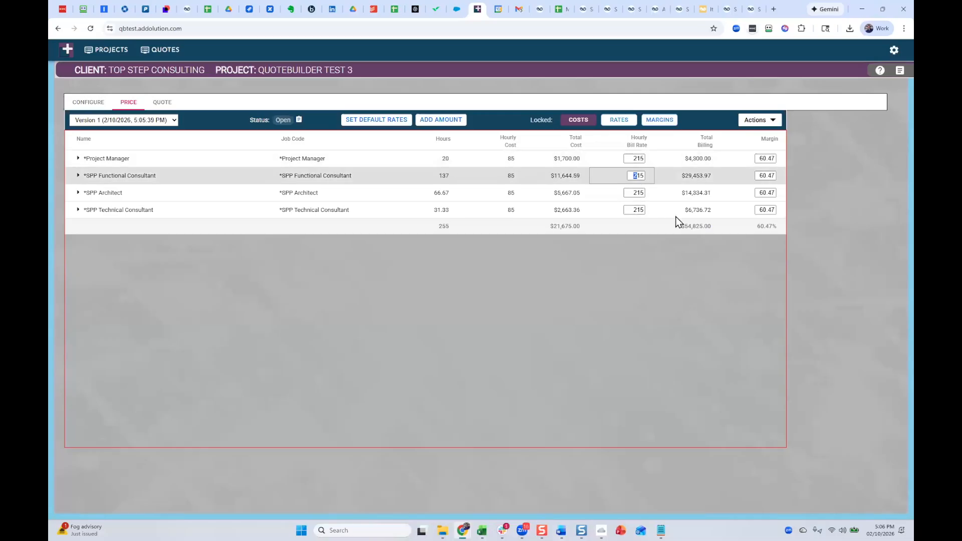
click(758, 121)
click(774, 153)
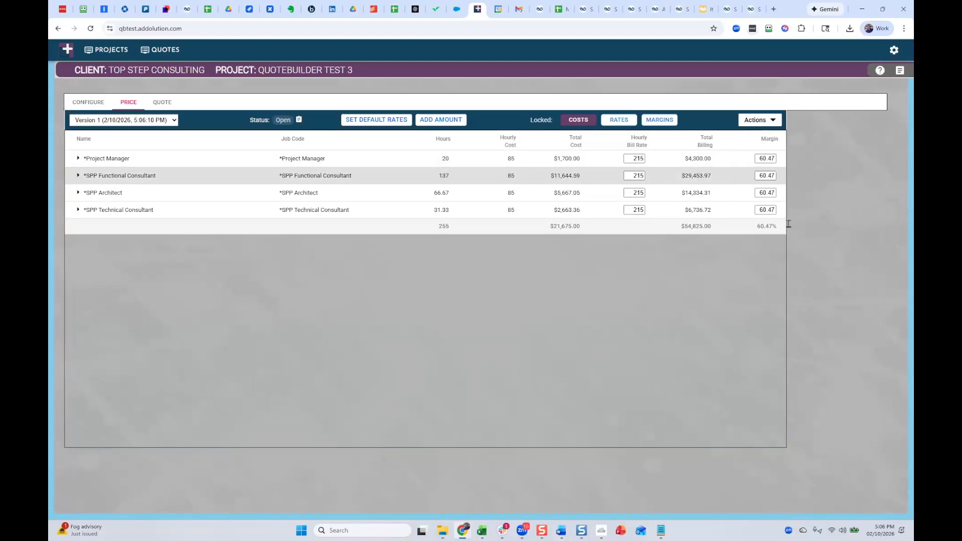
drag(682, 227, 724, 224)
click(753, 118)
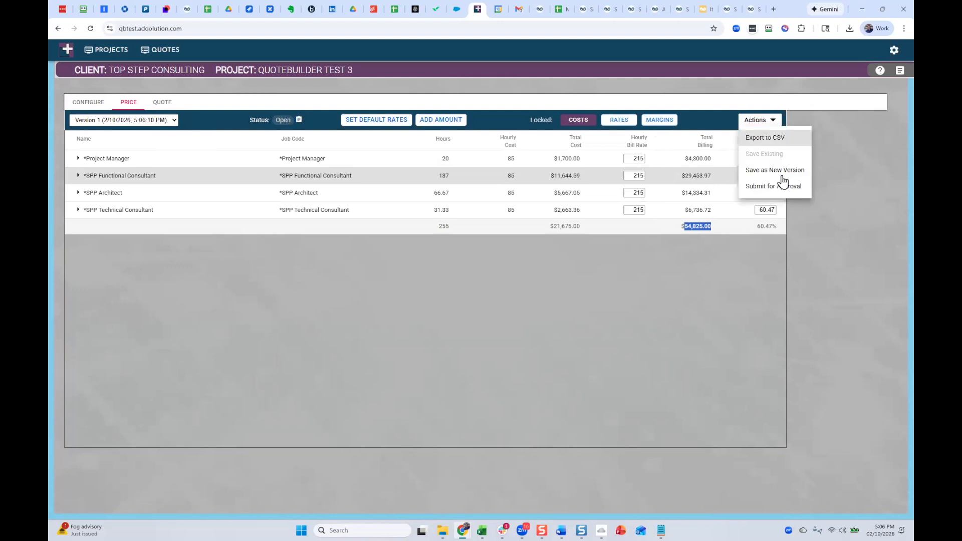
click(785, 187)
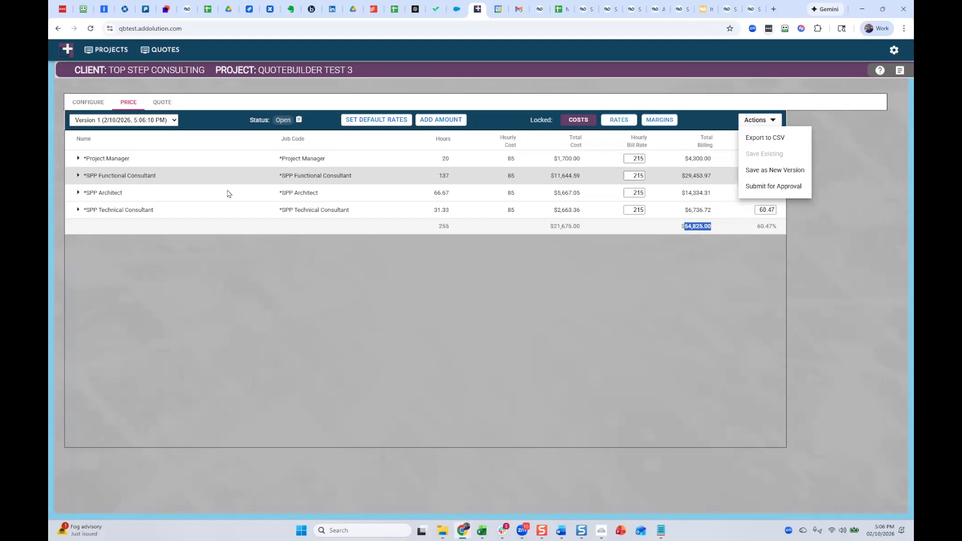
click(121, 130)
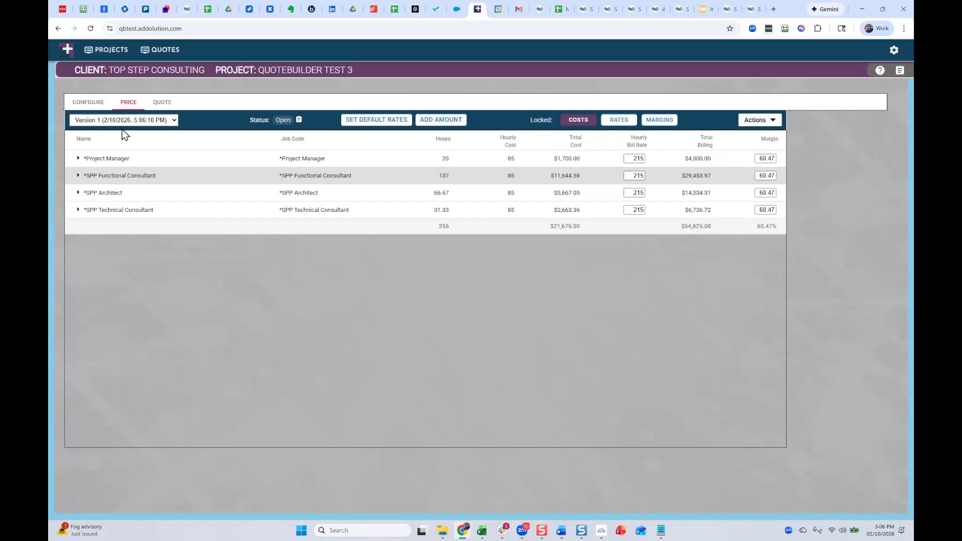
Generate the quote document from the SPP Deployment.docx template.
click(165, 104)
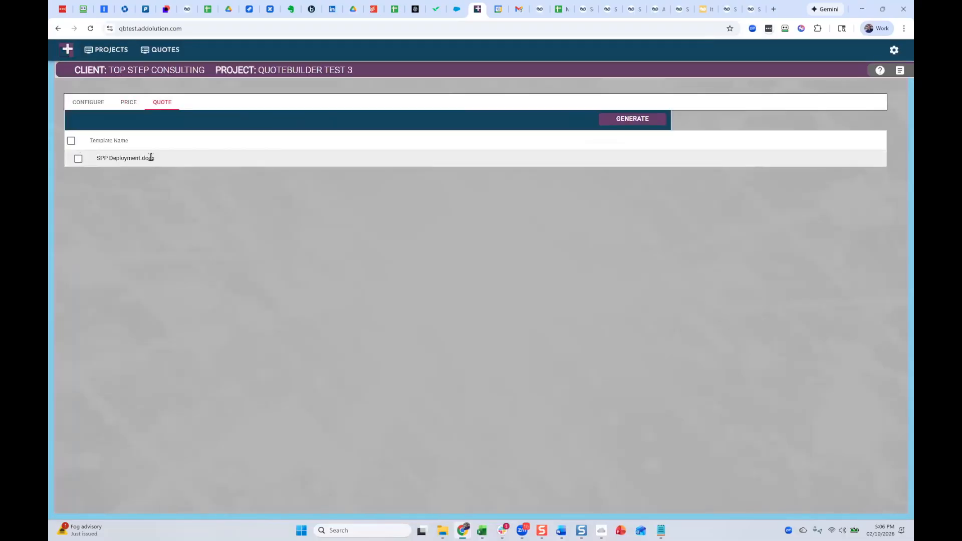
click(78, 159)
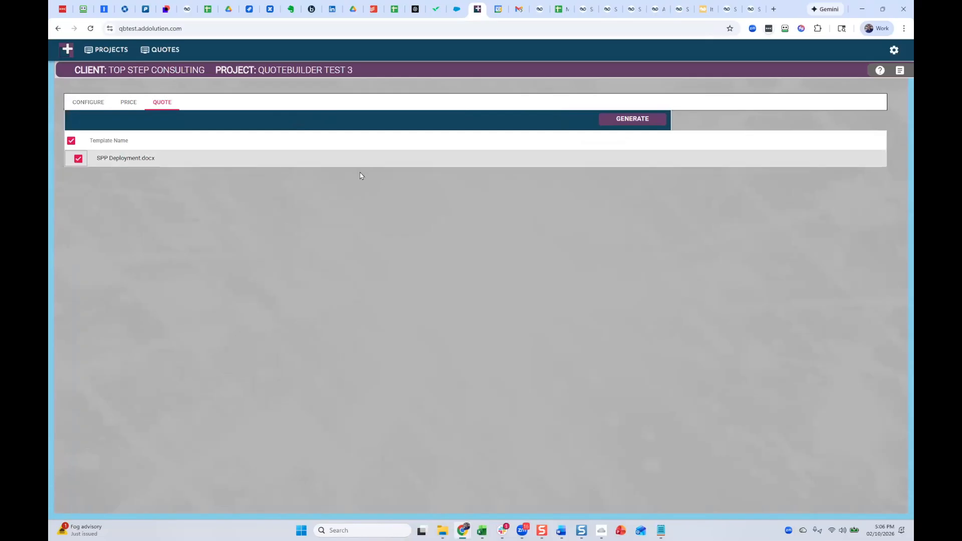
click(634, 119)
Open the downloaded output (19).docx in Word and enable editing.
click(850, 28)
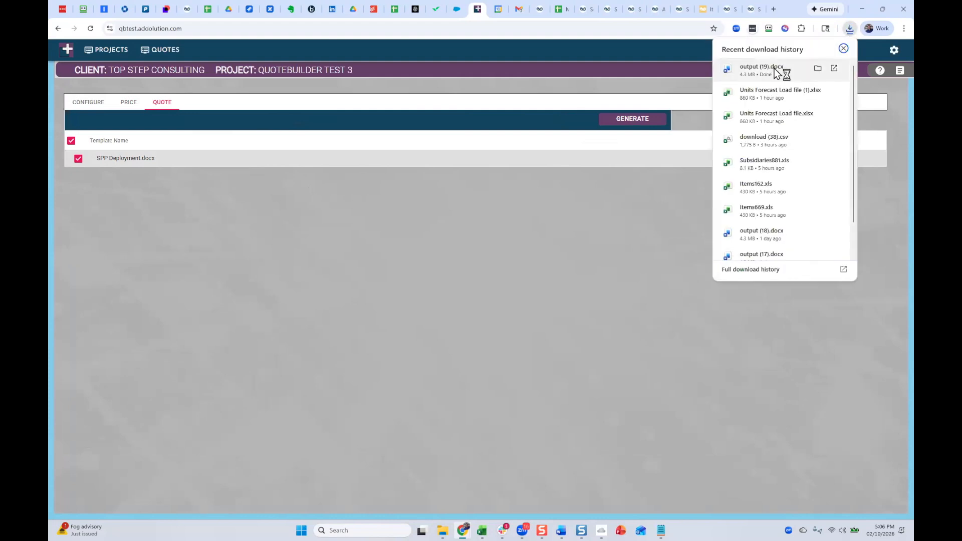
click(775, 71)
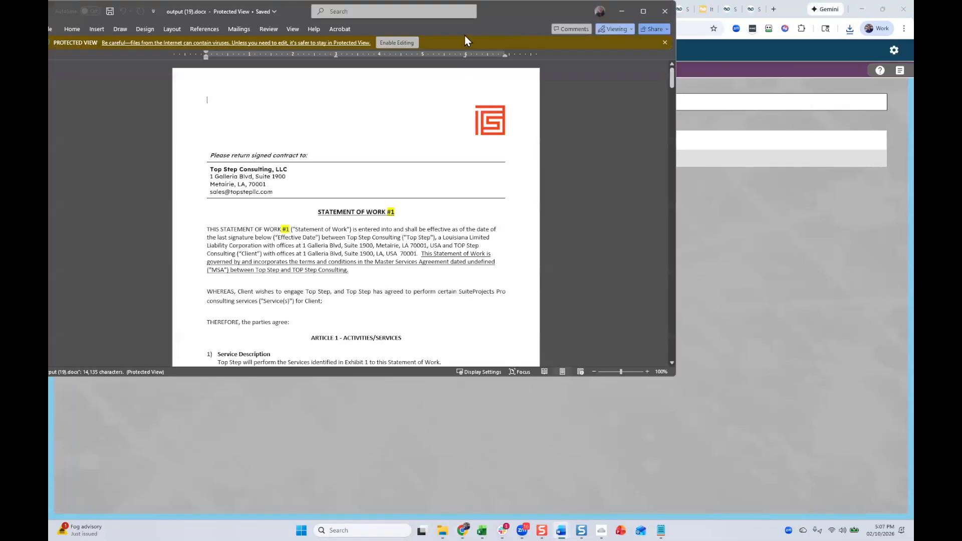
click(404, 42)
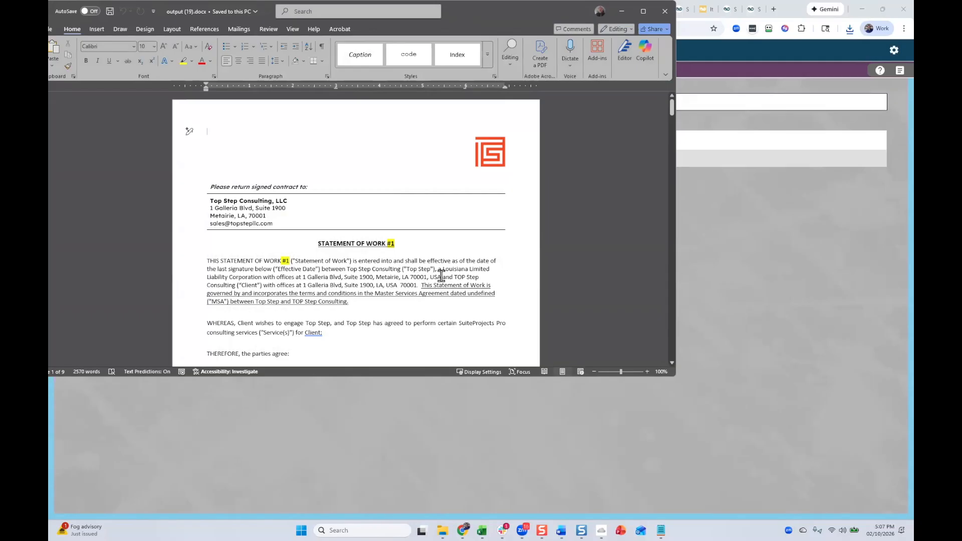
Review the generated statement of work, including its articles, signature block, service descriptions, pricing tables and deliverables.
scroll(448, 286, down, 15)
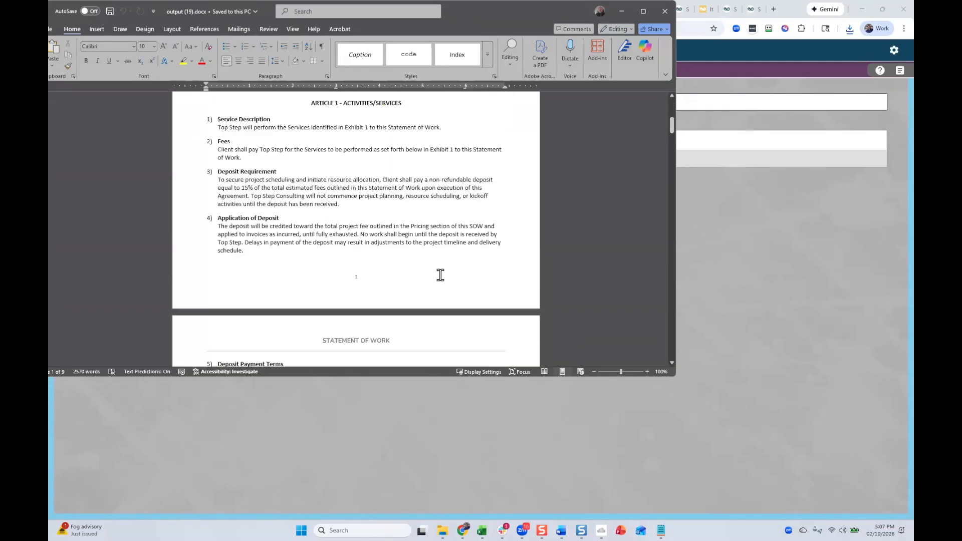
scroll(470, 226, down, 15)
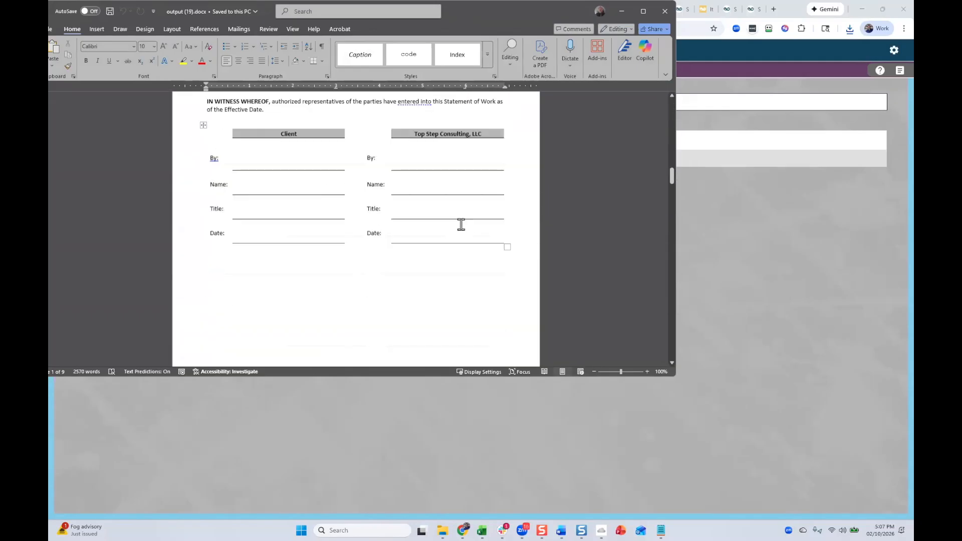
scroll(457, 221, down, 15)
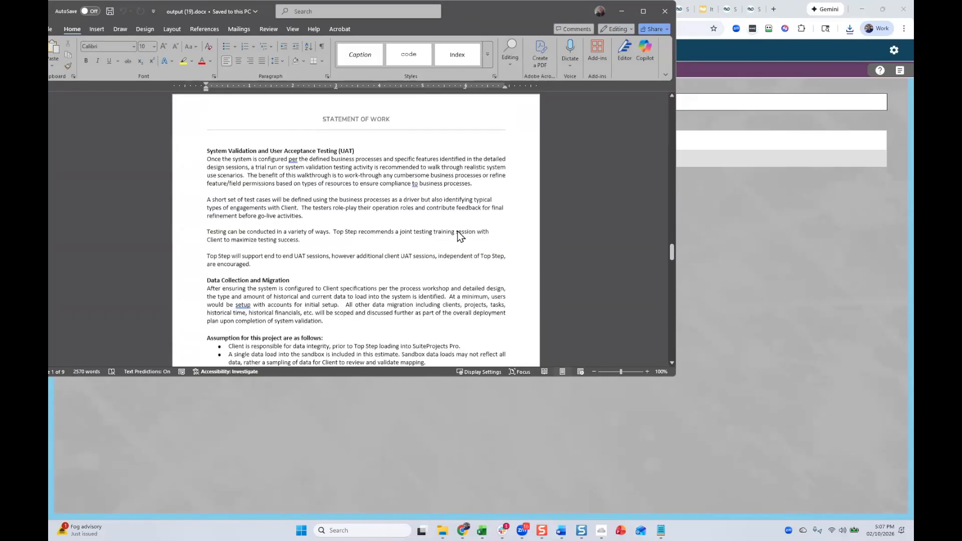
scroll(462, 224, down, 15)
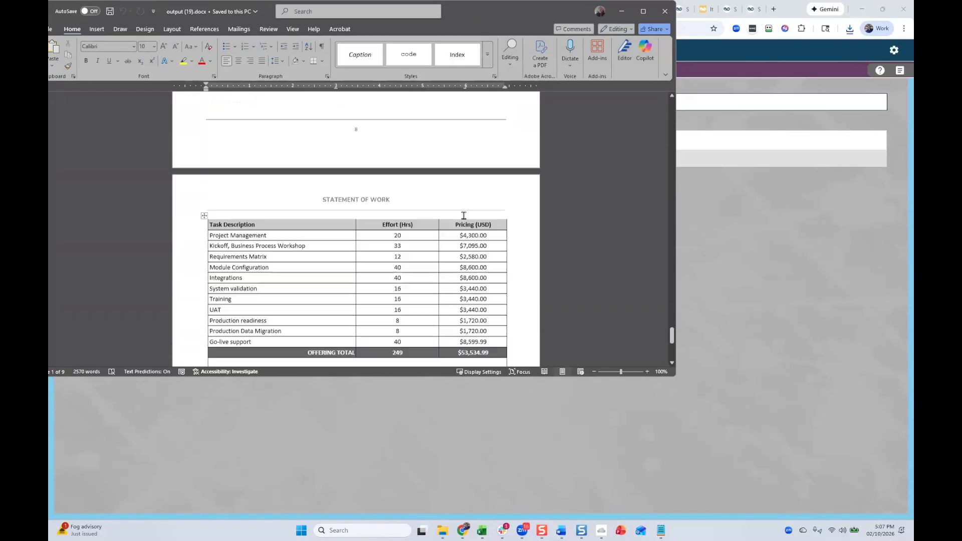
scroll(440, 184, down, 2)
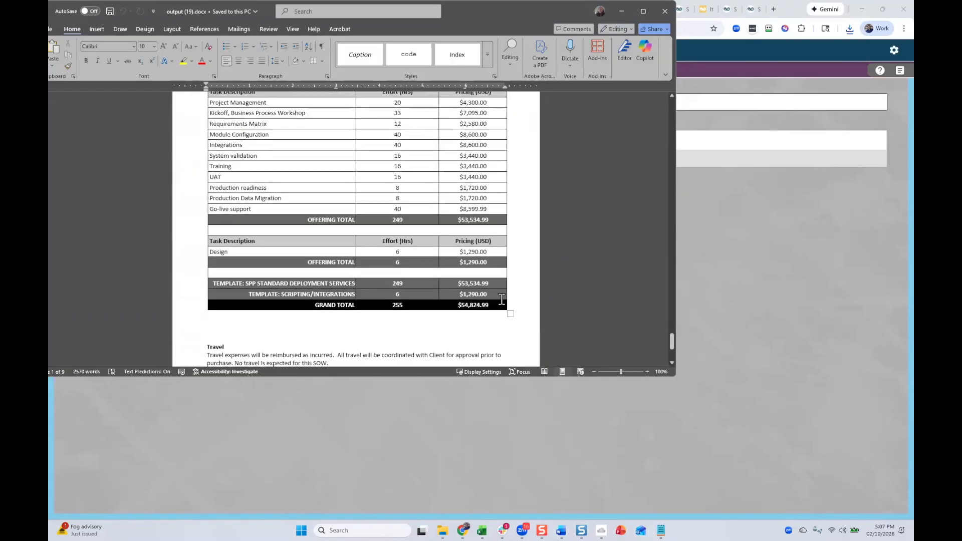
scroll(418, 263, up, 15)
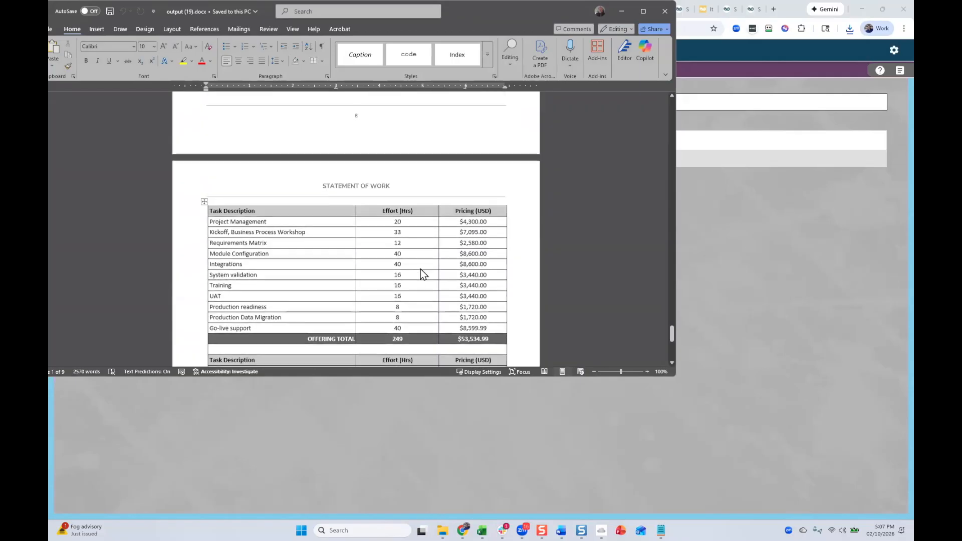
scroll(421, 258, up, 10)
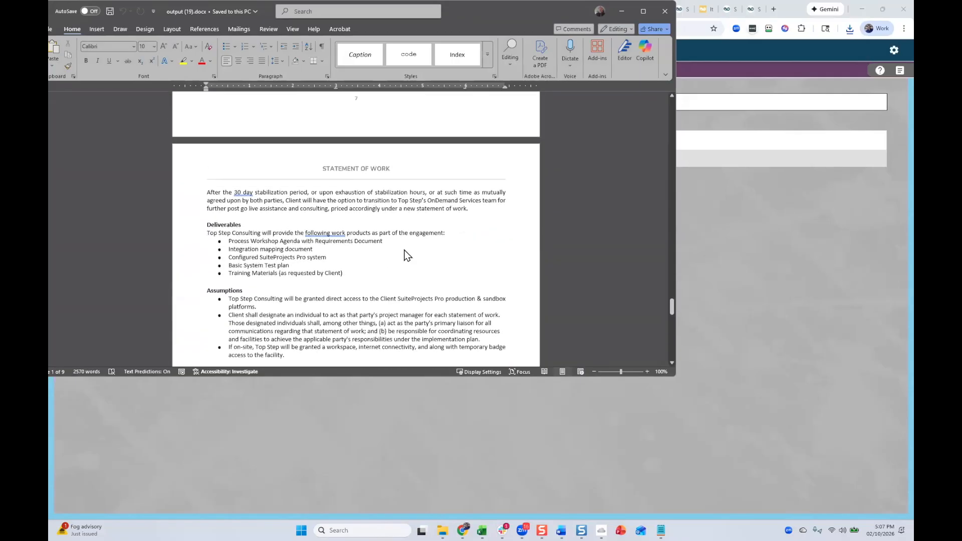